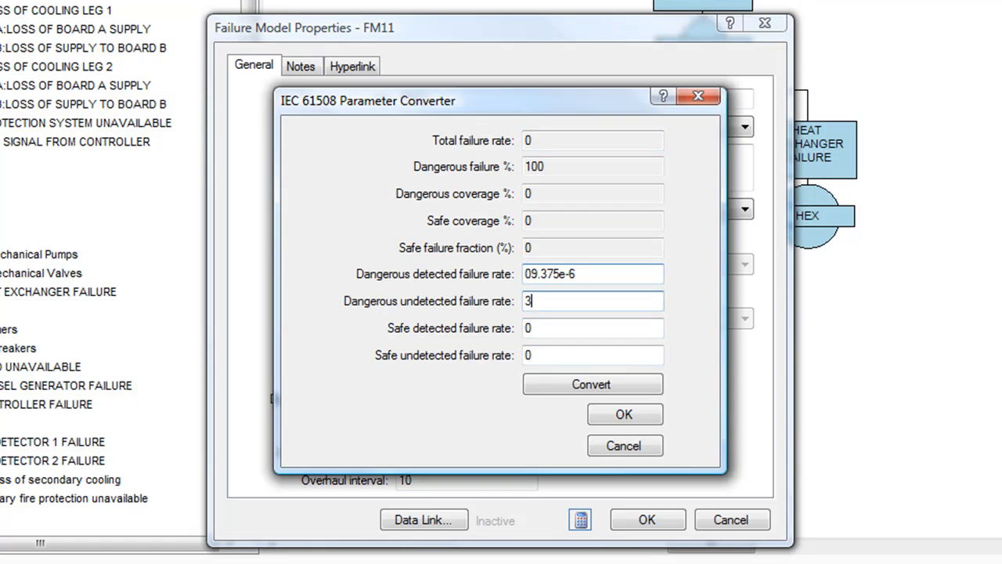
Enter dangerous undetected 3.125e-6, safe detected 3.75e-6 and safe undetected 3.75e-6 failure rates, convert them, and accept
text(.125e-6)
key(Tab)
text(3.75e-6)
key(Tab)
text(3.7)
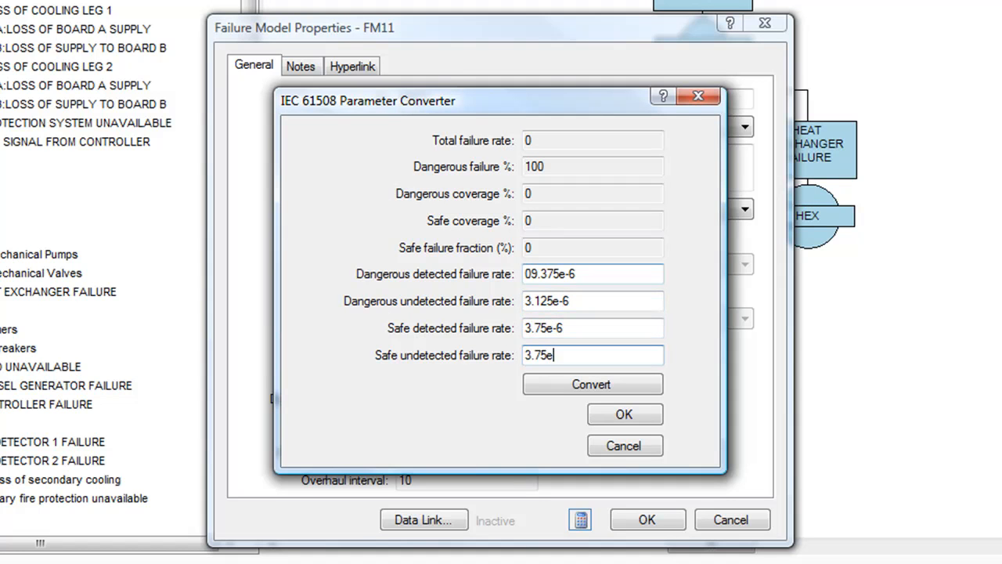
text(5e-6)
click(584, 386)
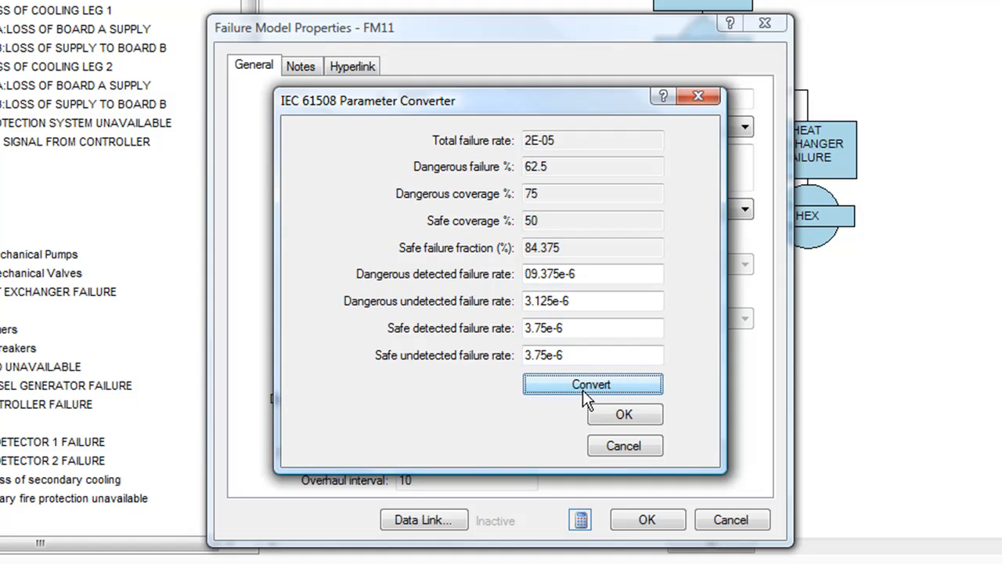
click(620, 413)
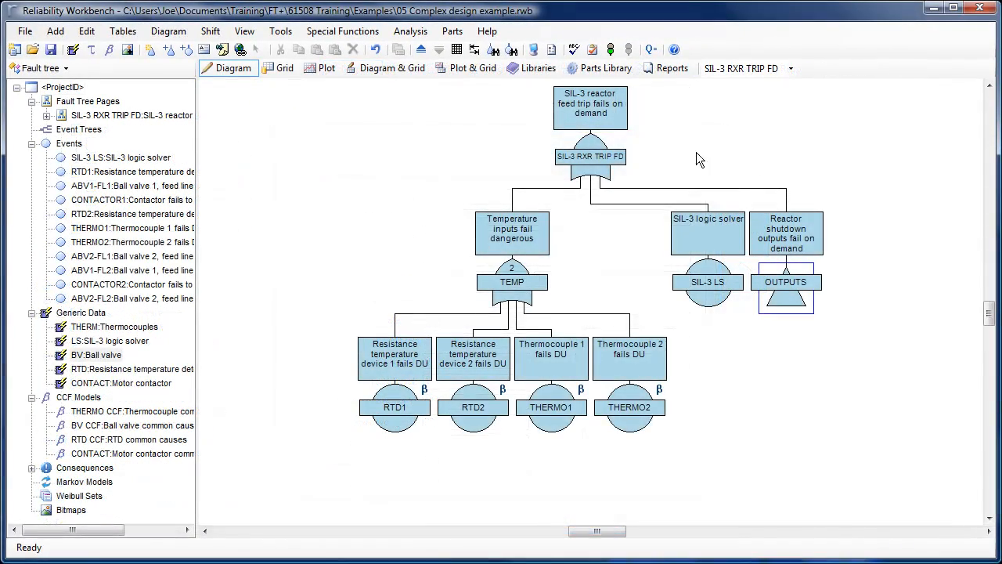
Set the top gate SIL-3 RXR TRIP FD's IEC 61508 SIL requirement to Level 3
double_click(610, 133)
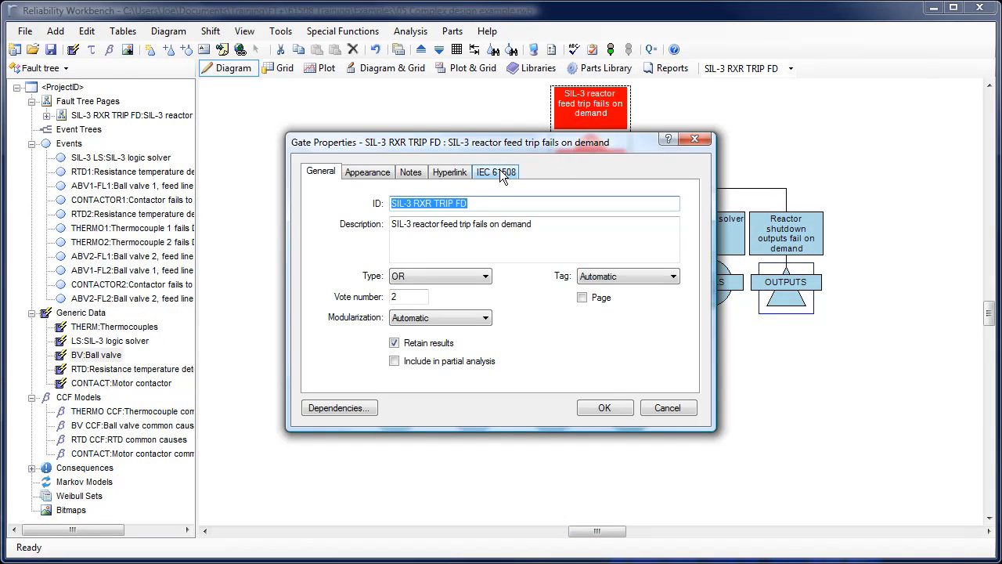
click(499, 171)
click(595, 274)
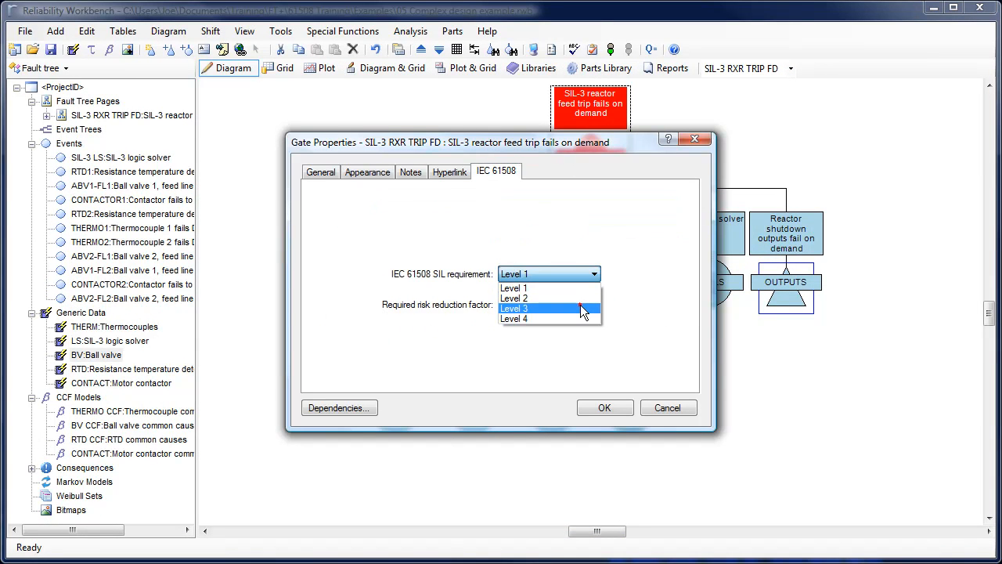
click(580, 307)
click(605, 409)
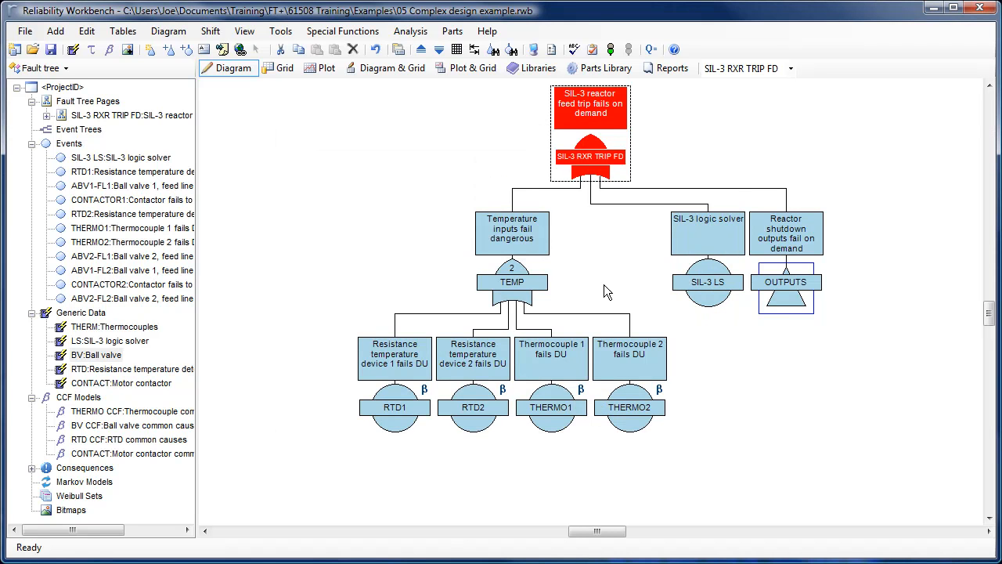
Run the IEC 61508 SIL analysis on the fault tree
click(610, 50)
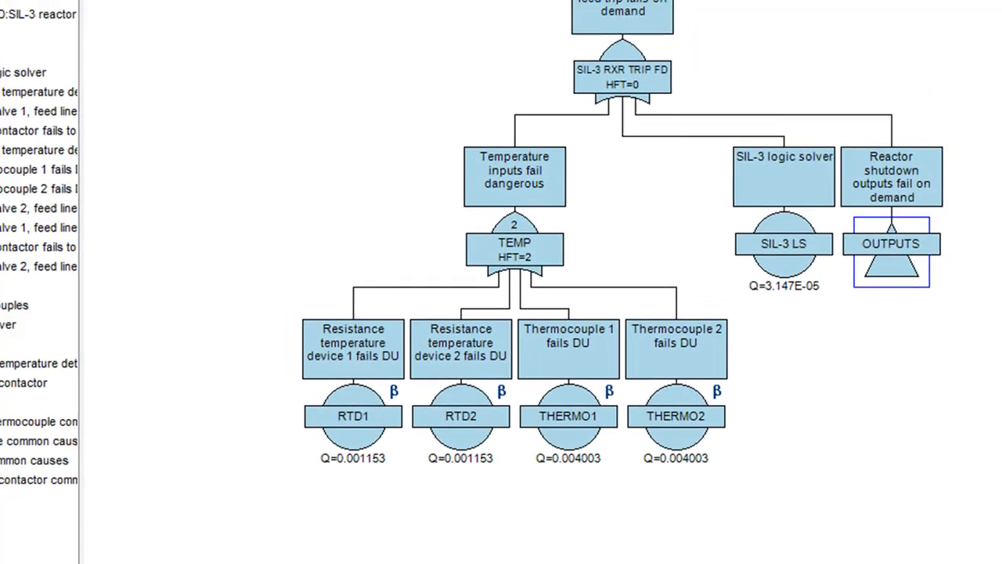
click(208, 9)
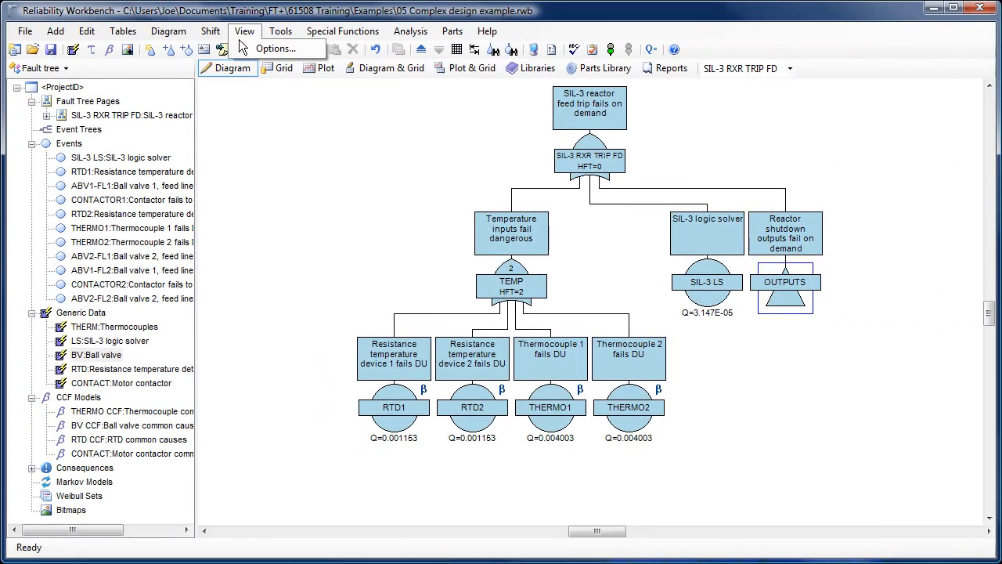
Set the project's displayed gate results option to Risk reduction factor
click(238, 47)
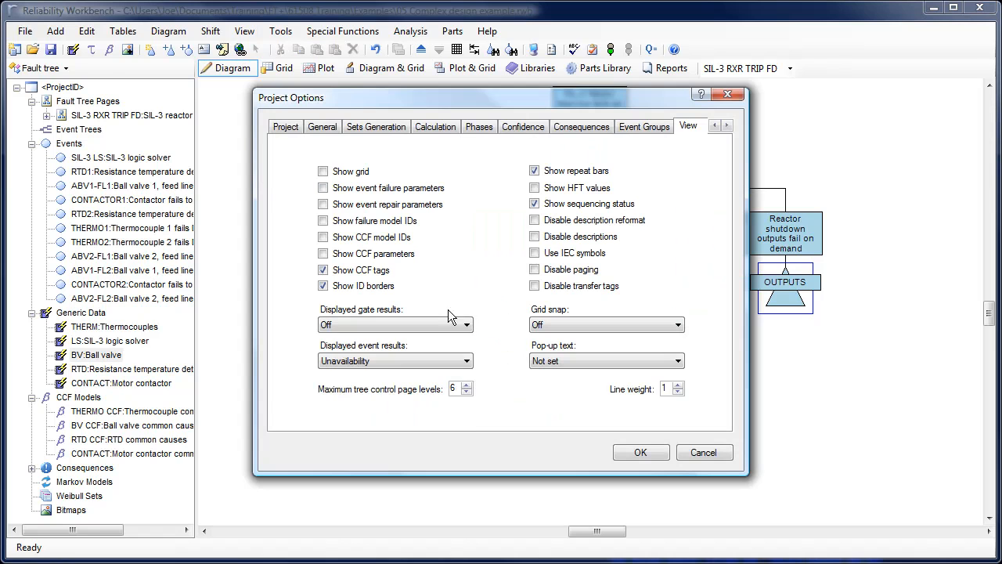
click(467, 324)
click(451, 397)
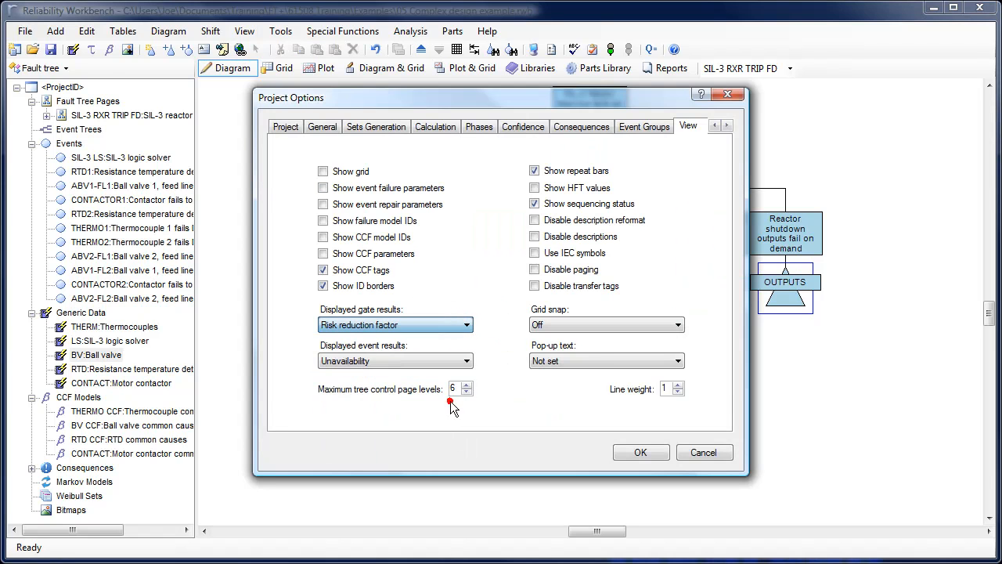
click(622, 450)
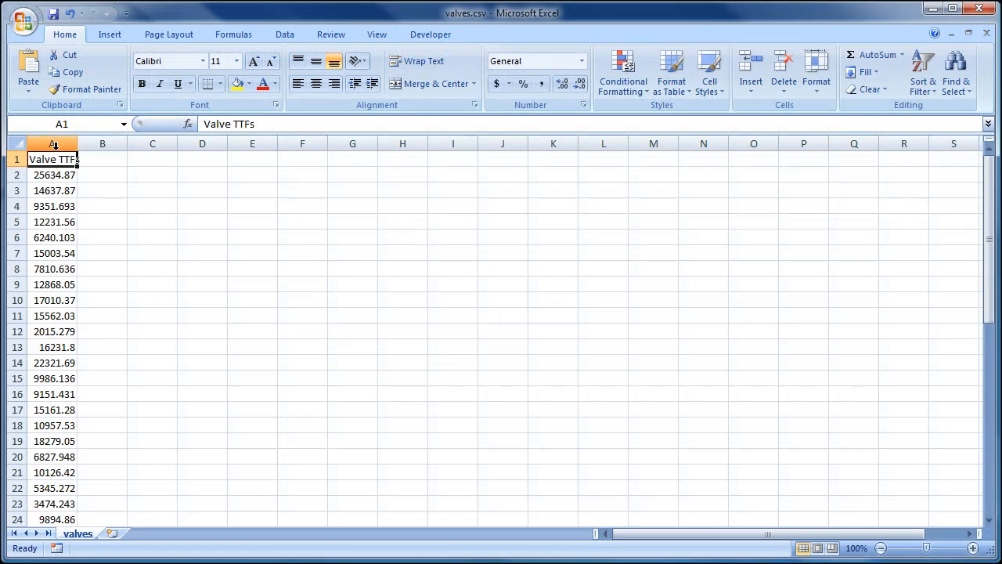
Copy the Valve TTFs column from the spreadsheet and paste it into the VALVES Weibull set's grid
click(52, 144)
click(83, 72)
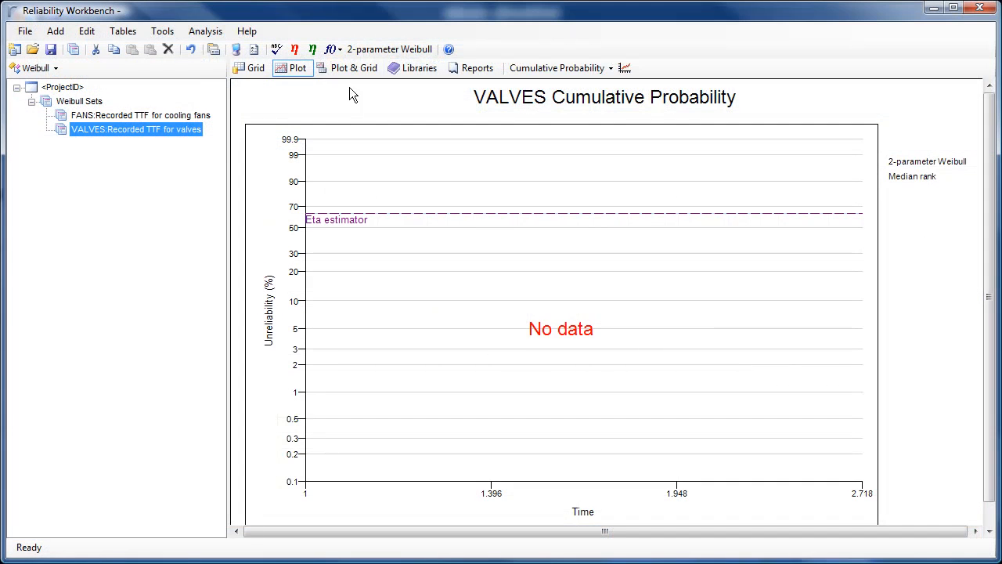
click(352, 69)
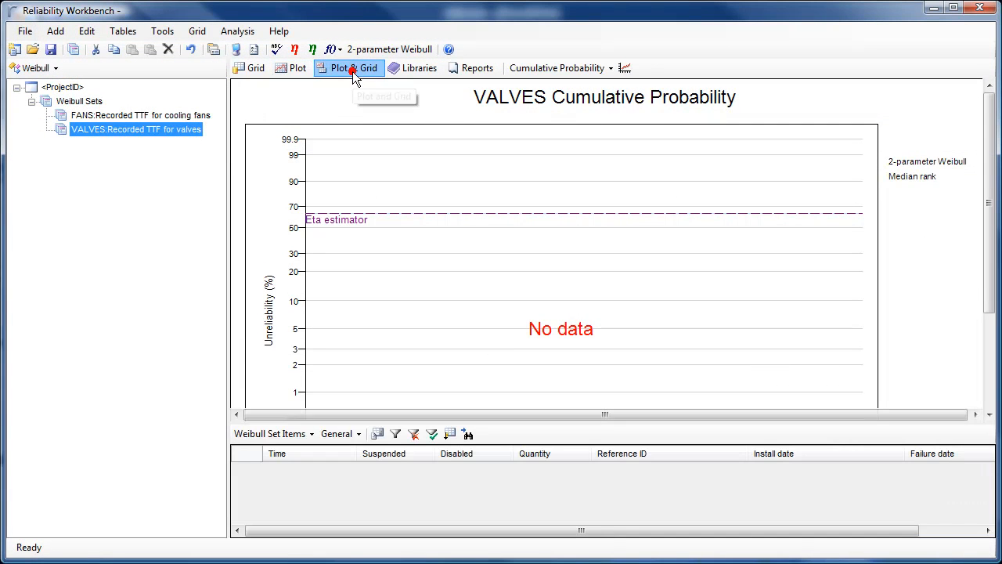
click(190, 32)
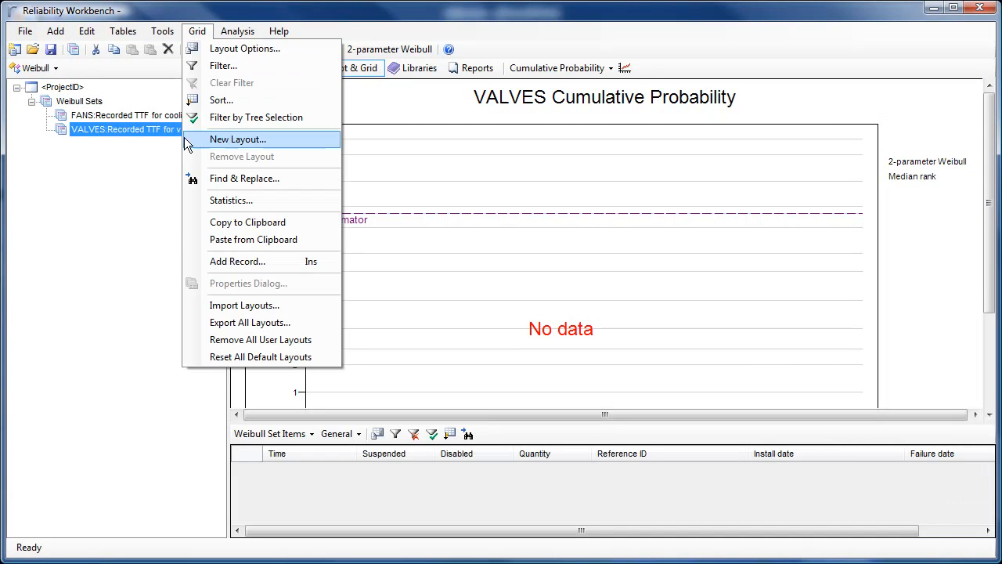
click(191, 242)
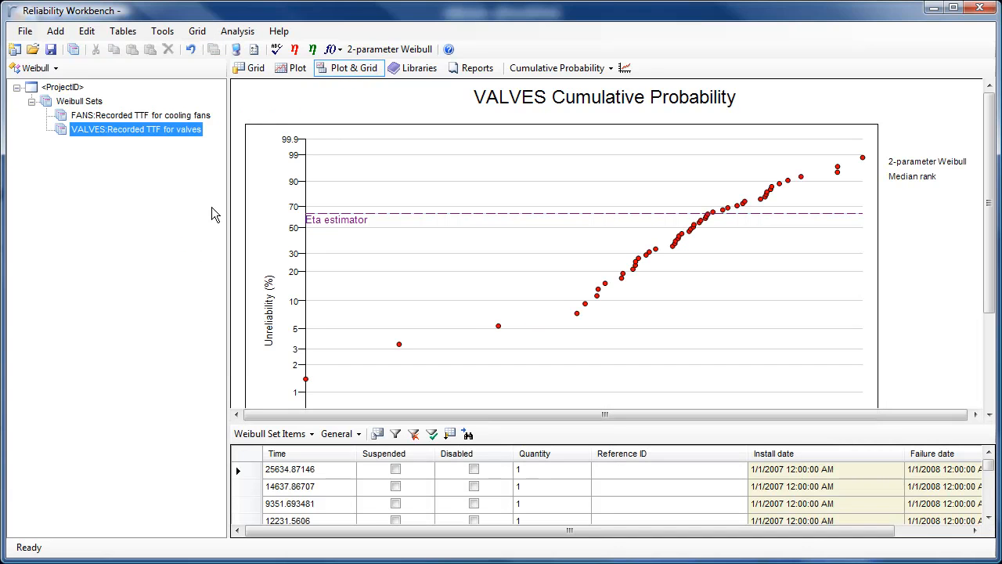
Calculate the Weibull distribution parameters automatically and show the plot on its own
click(295, 49)
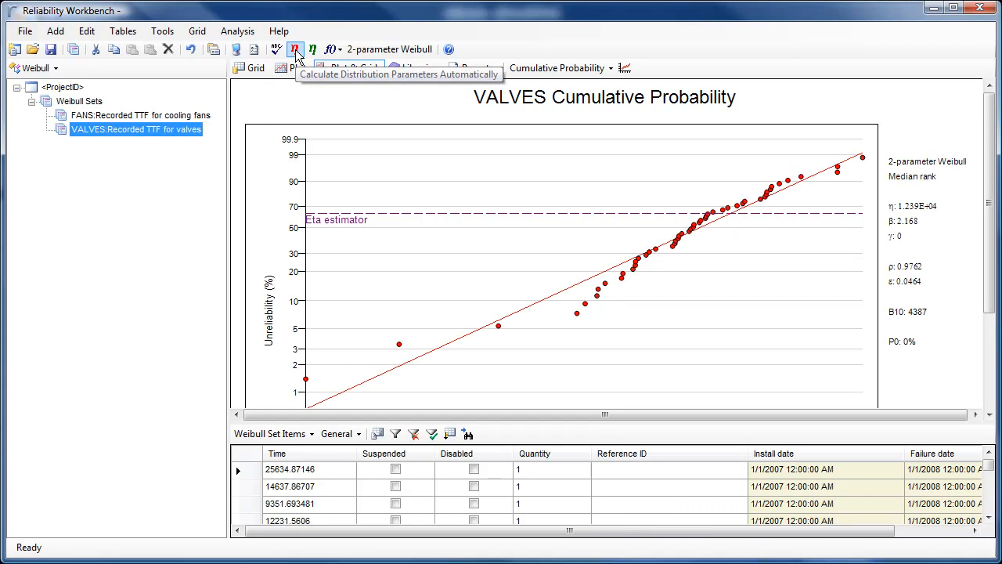
click(296, 68)
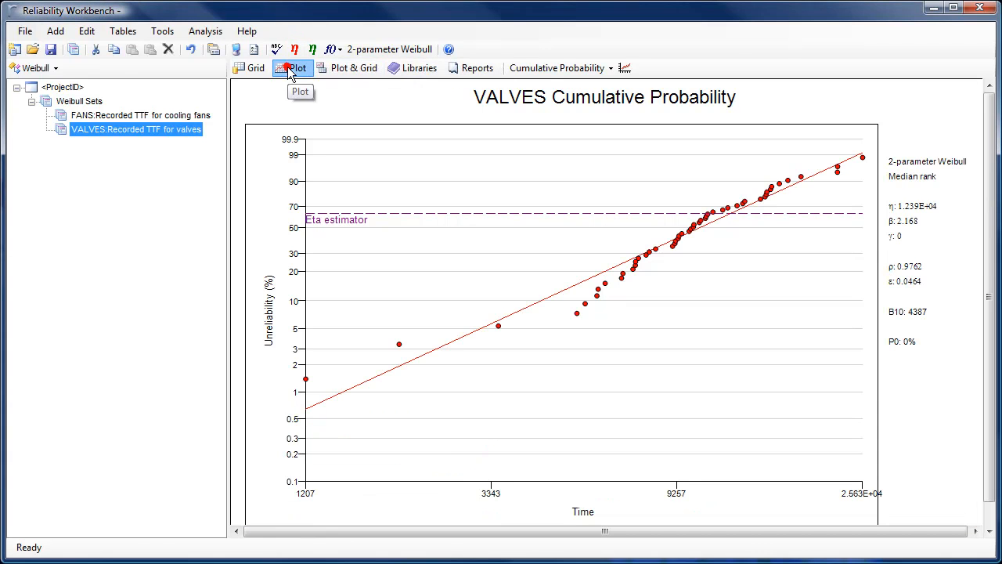
Switch the VALVES plot to Failure Rate and then to Probability Density Function
click(611, 71)
click(608, 104)
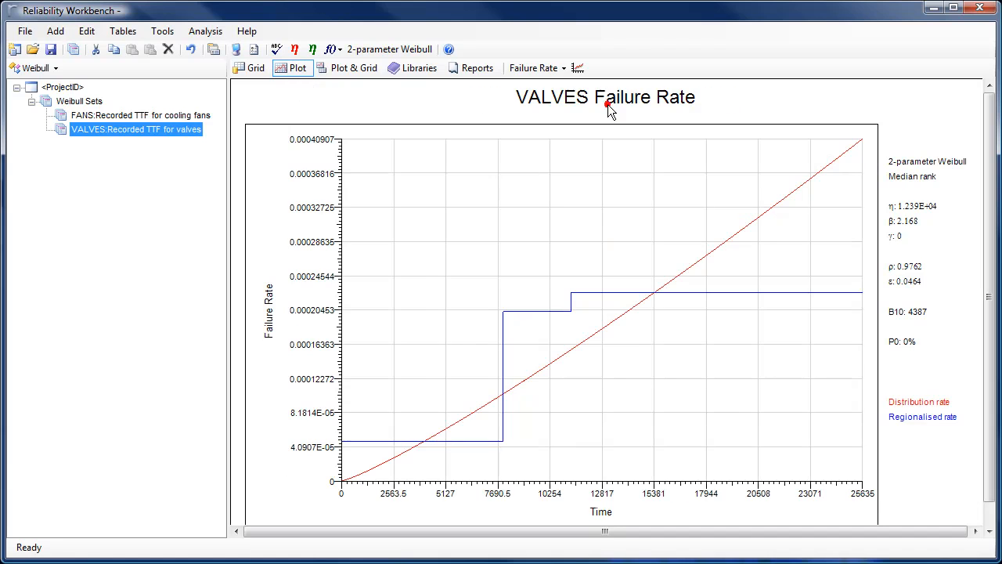
click(564, 69)
click(666, 116)
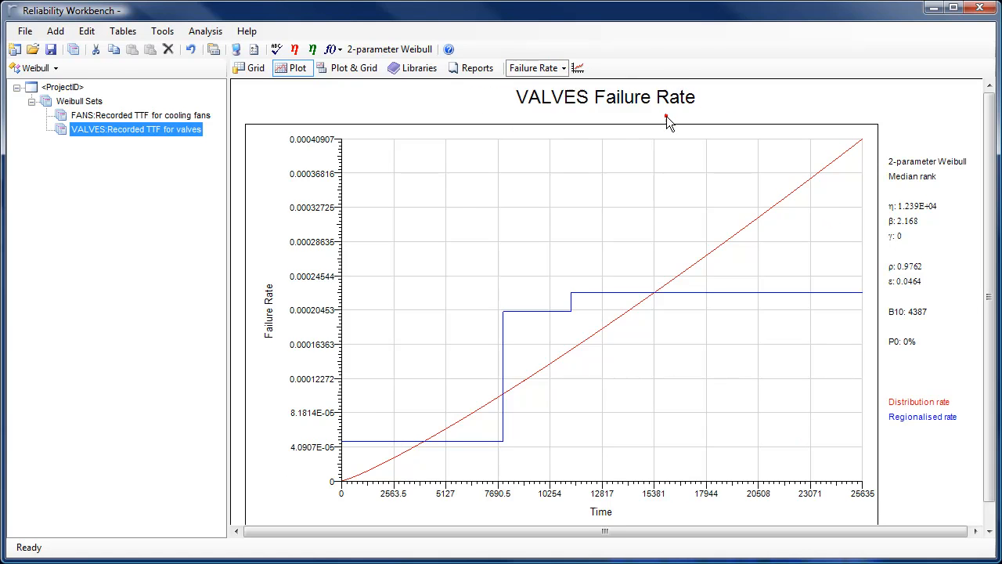
Switch to the Fault tree module and add a new failure model
click(58, 69)
click(21, 141)
click(72, 49)
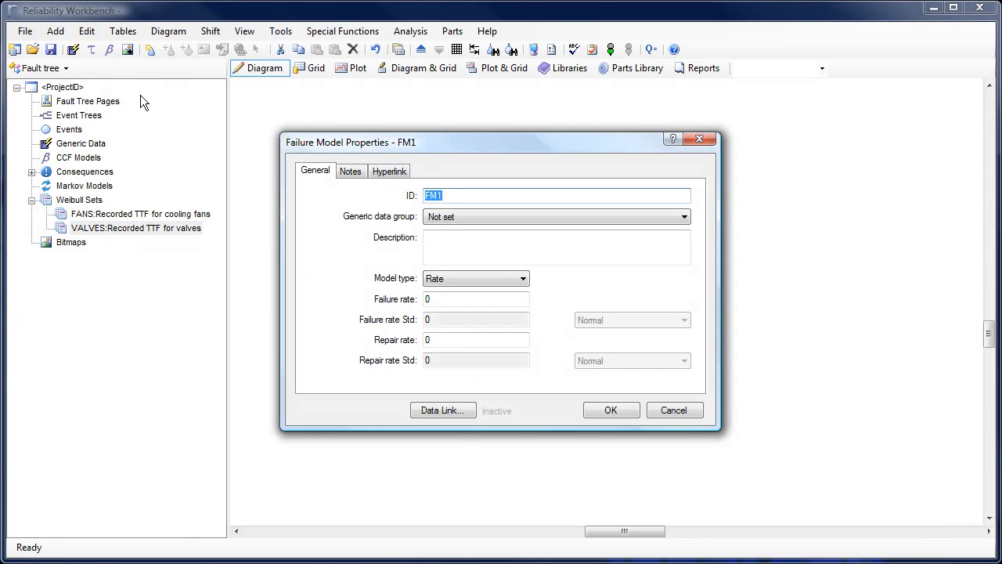
Set the failure model type to Weibull and link it to the VALVES Weibull set
click(520, 279)
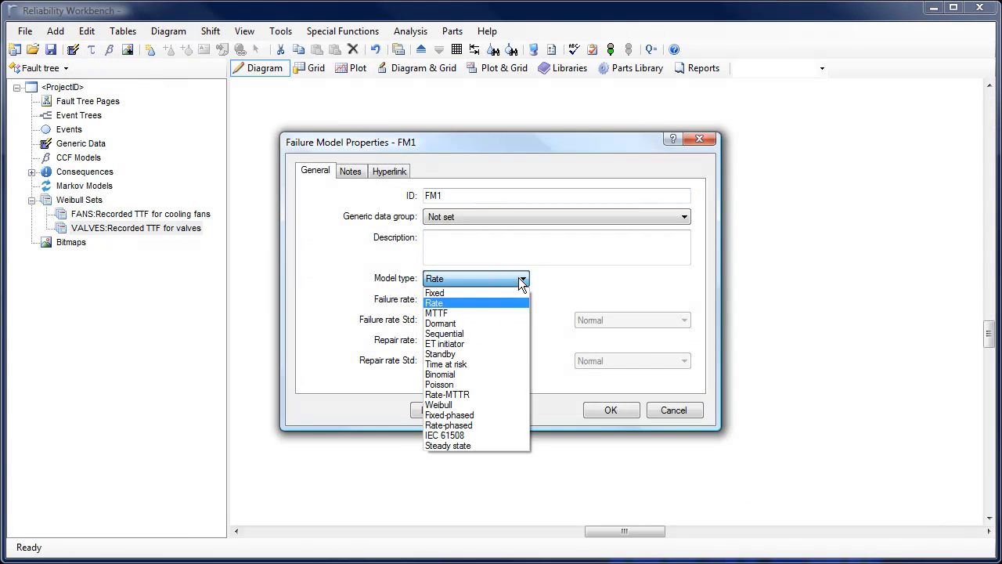
click(513, 404)
click(684, 284)
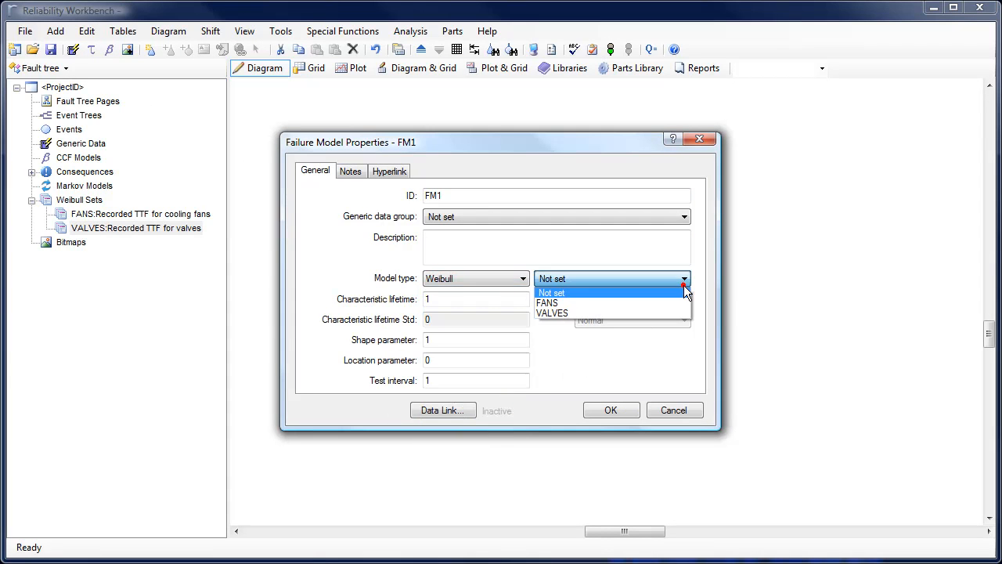
click(672, 313)
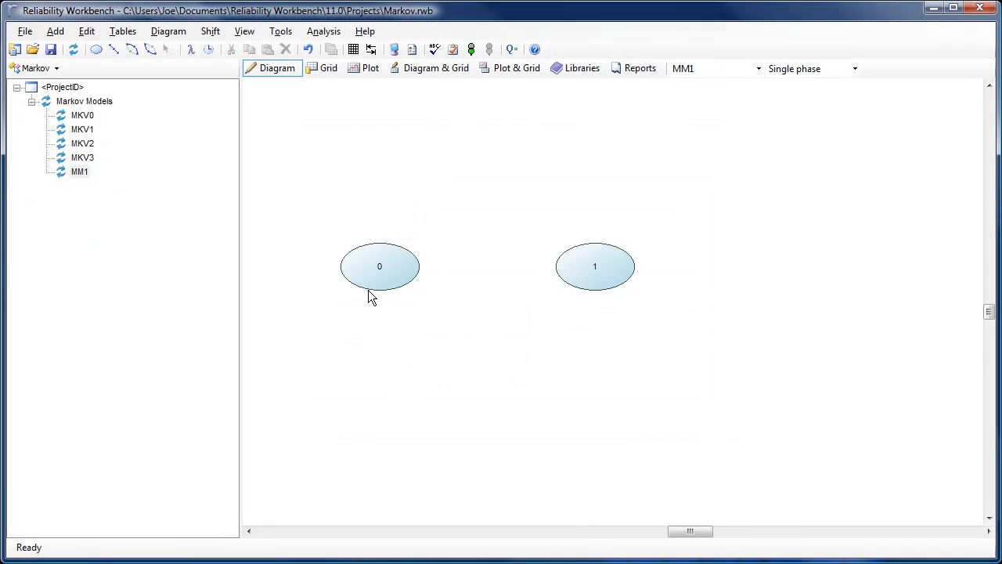
Set Markov state 0's background color to green
double_click(370, 275)
click(377, 188)
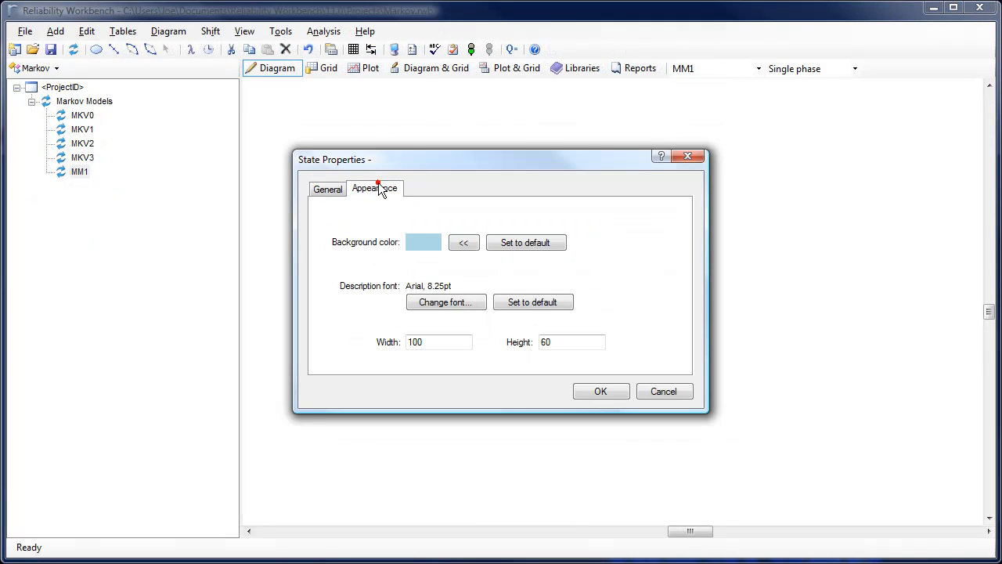
click(469, 242)
click(465, 196)
click(461, 352)
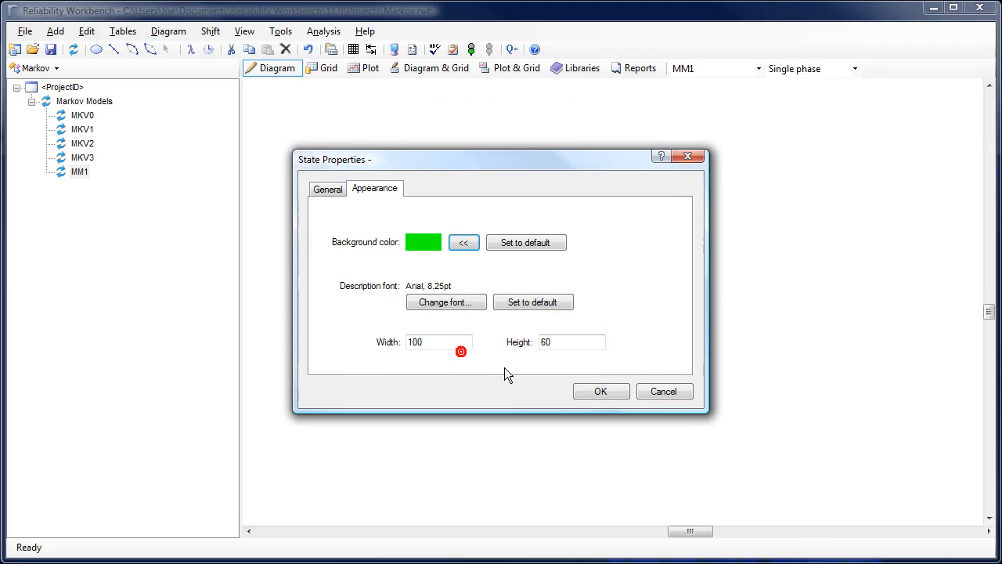
click(593, 392)
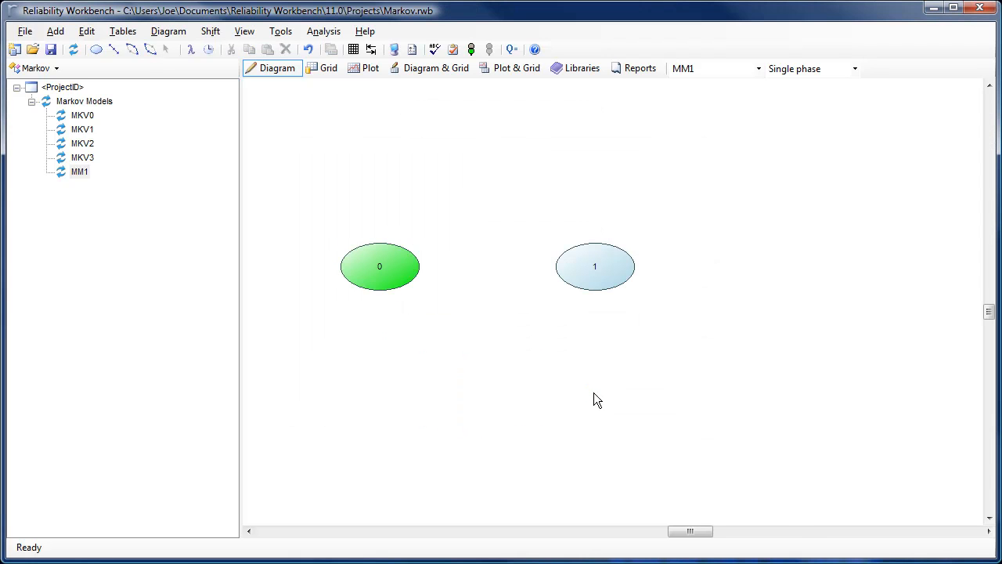
Enlarge state 0 by resizing it
click(397, 268)
drag(420, 286, 460, 328)
click(500, 355)
Add transitions between states 0 and 1 in both directions
click(149, 49)
click(421, 284)
click(596, 271)
click(418, 268)
click(164, 50)
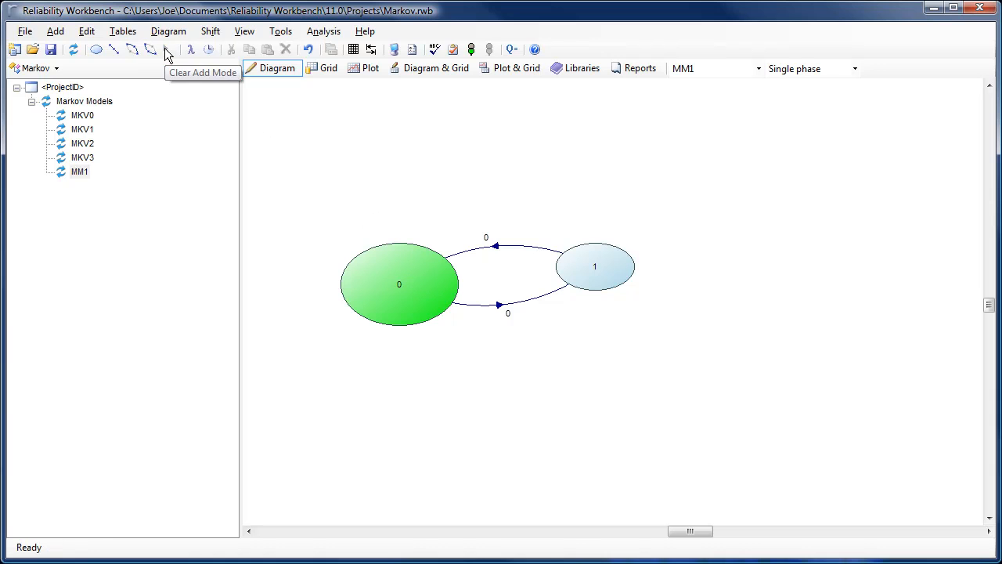
Create a new parameter λ described as failure rate and assign it to the transition from state 0 to state 1
double_click(518, 305)
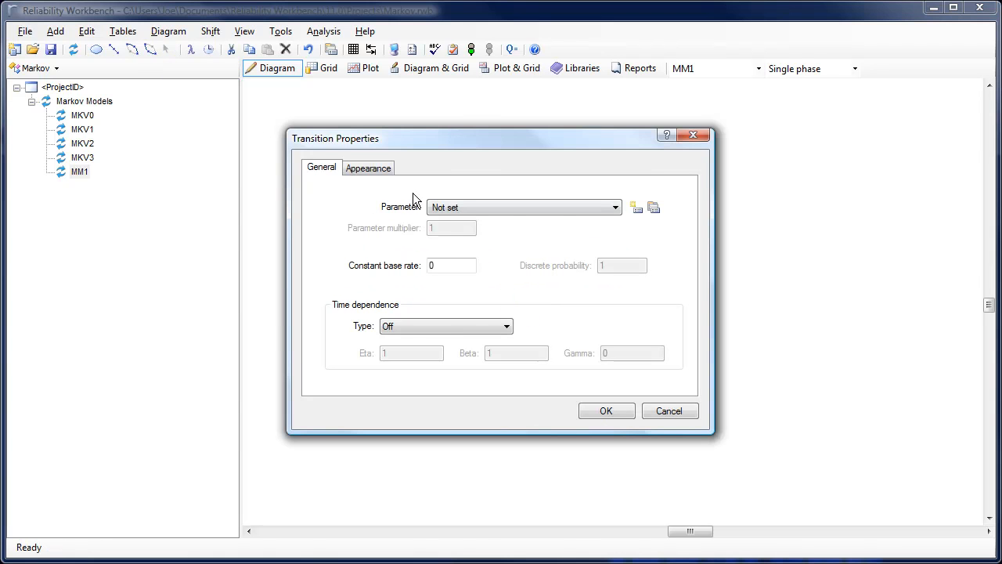
click(634, 208)
text(λ)
key(Tab)
text(f)
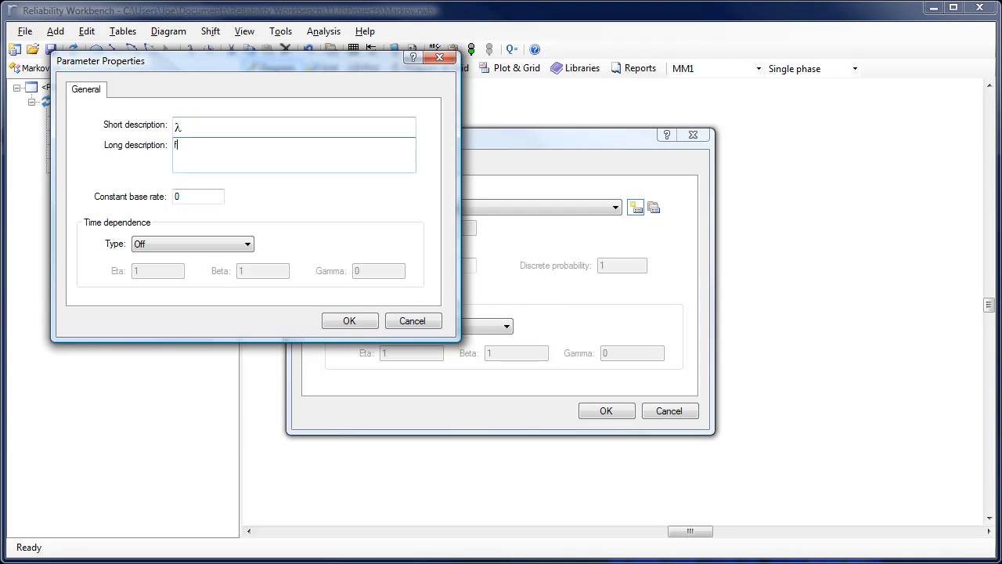
click(350, 321)
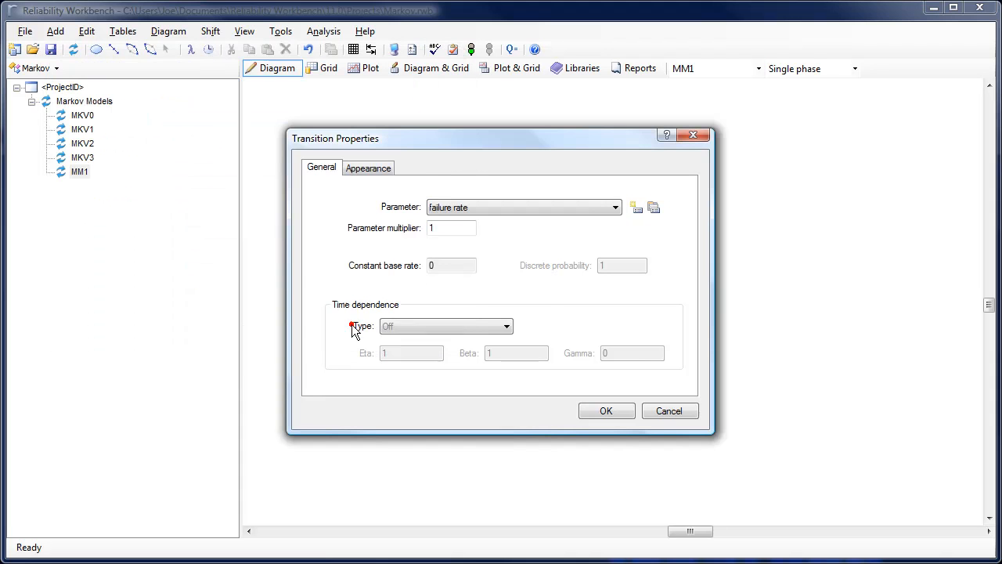
click(606, 411)
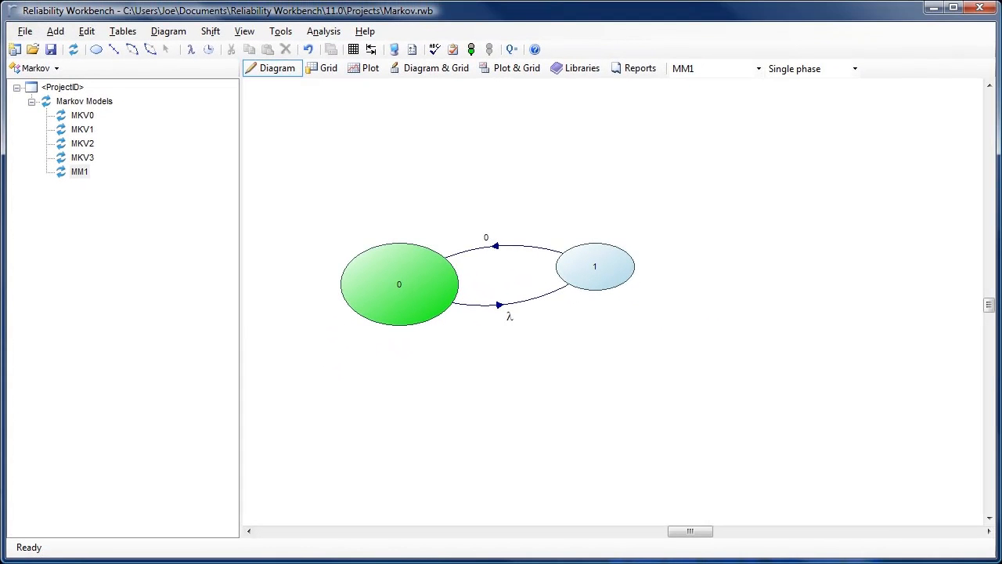
Open the MKV0 model's properties and browse through its tabs
double_click(63, 119)
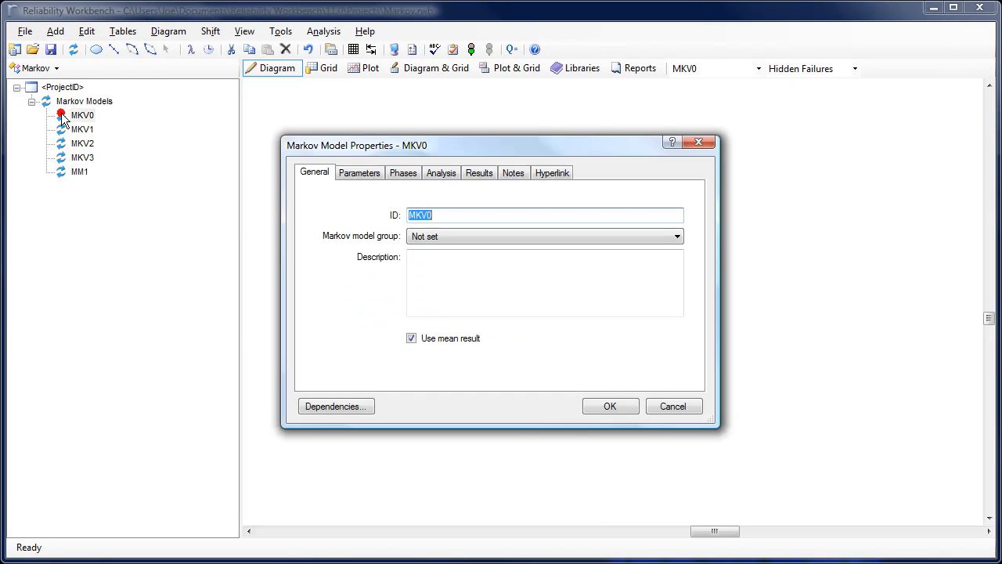
key(ctrl+Tab)
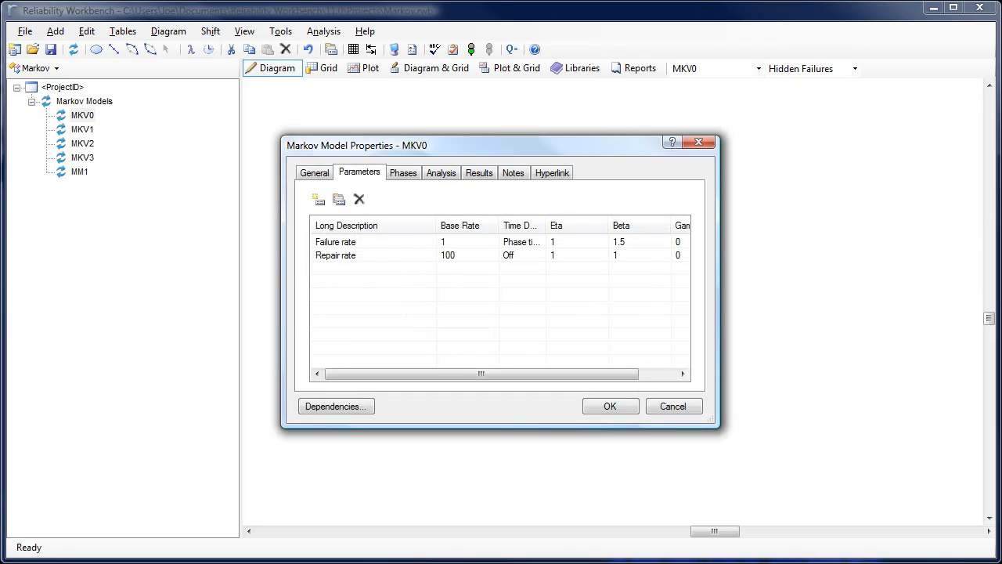
key(ctrl+Tab)
key(ctrl+Tab)
key(ctrl+Tab)
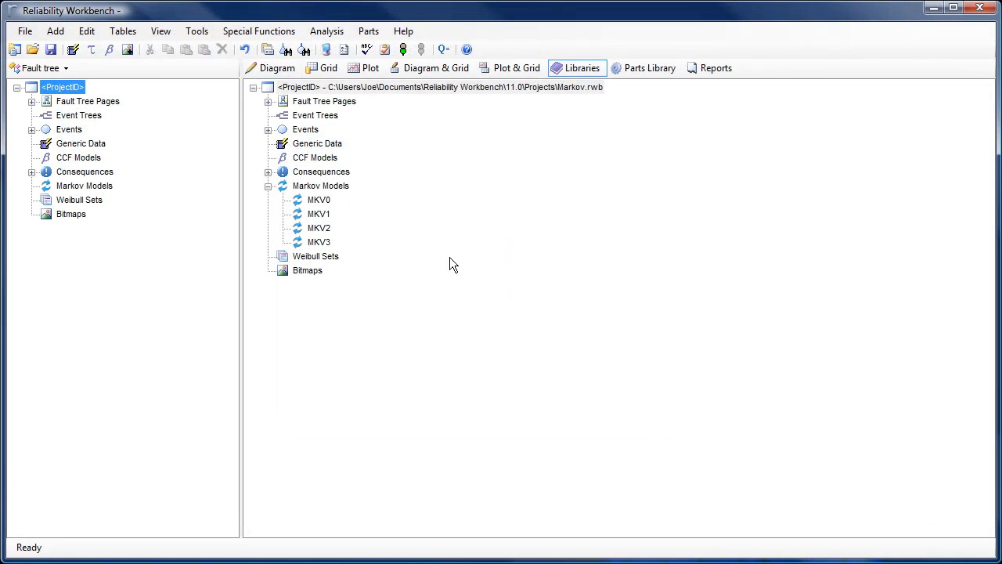
Drag the MKV0 model in the library view and return to the diagram view
drag(312, 206, 529, 256)
click(263, 68)
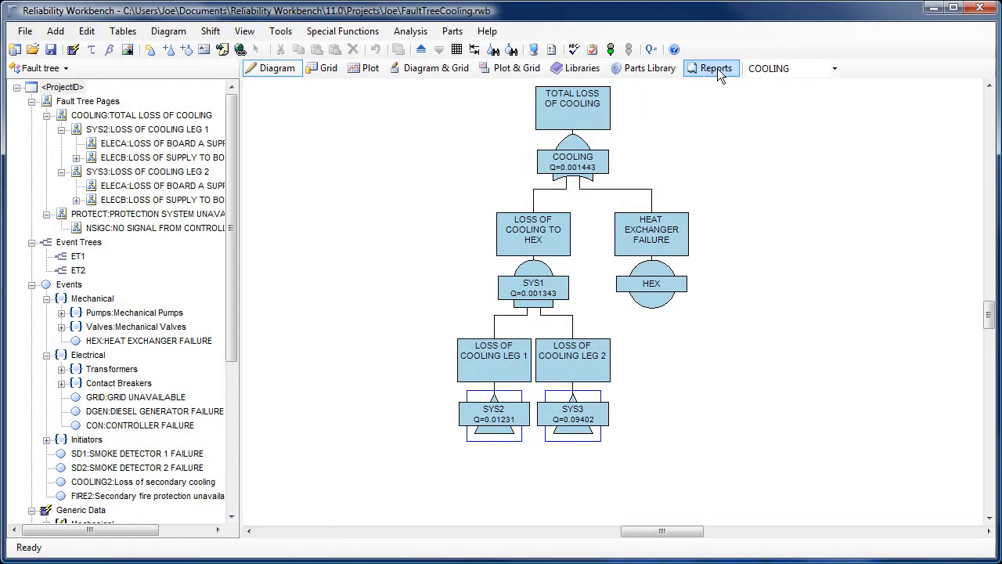
Open the Fault Tree Diagrams report in the Reports view
click(717, 68)
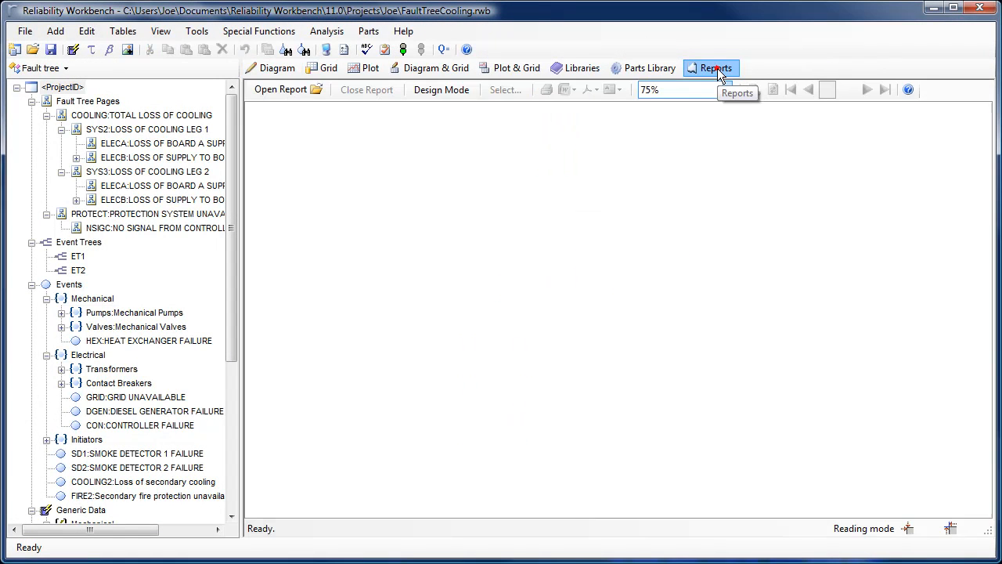
click(278, 86)
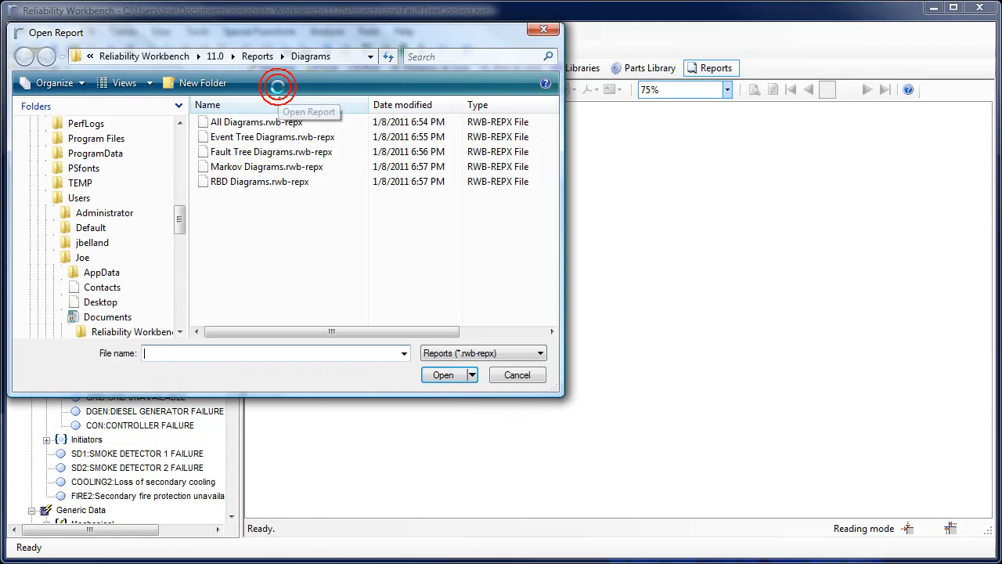
double_click(205, 166)
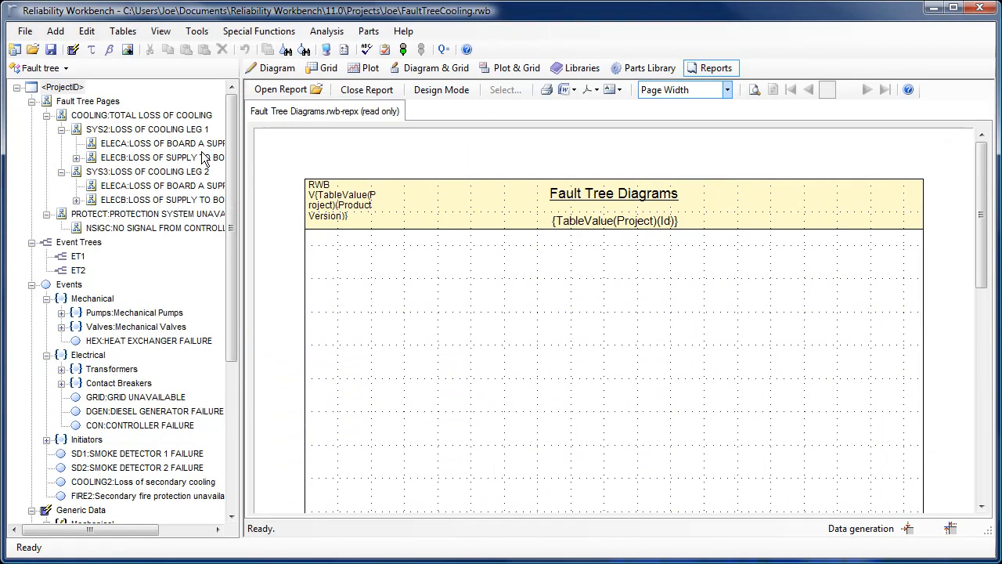
Publish the report to a PDF file named FT diagram
click(593, 90)
click(589, 108)
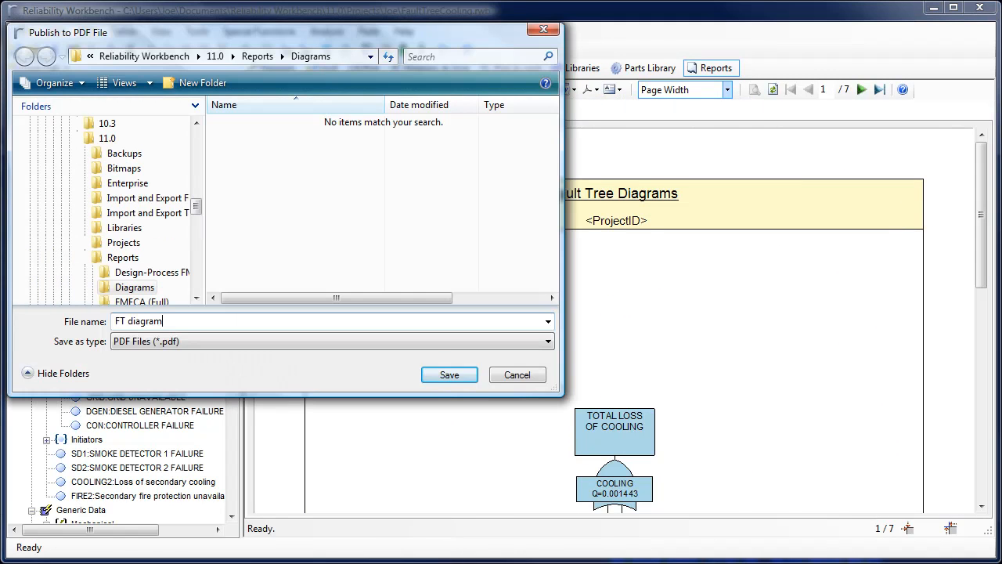
click(446, 376)
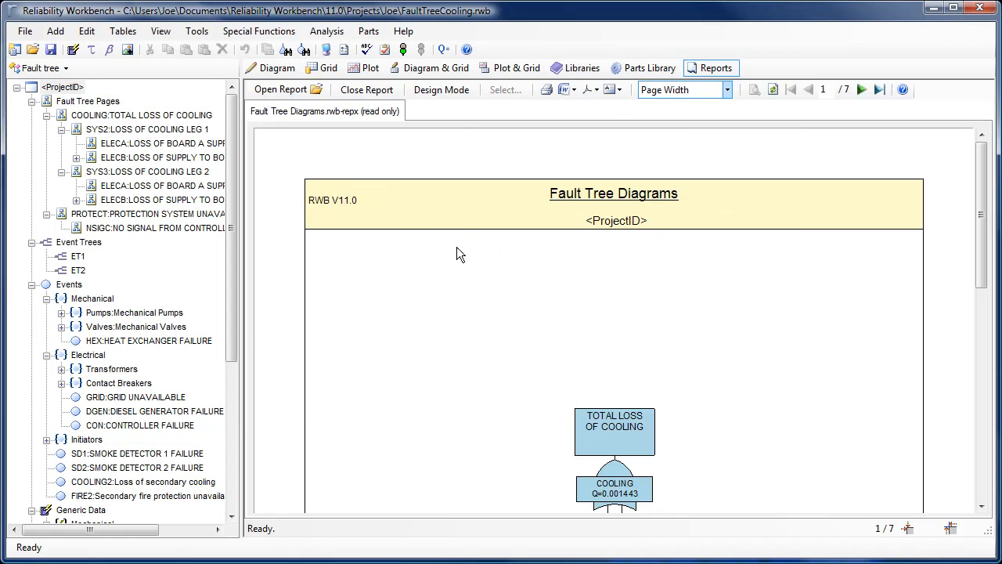
Switch to design mode and set the report title's font style to Bold
click(448, 90)
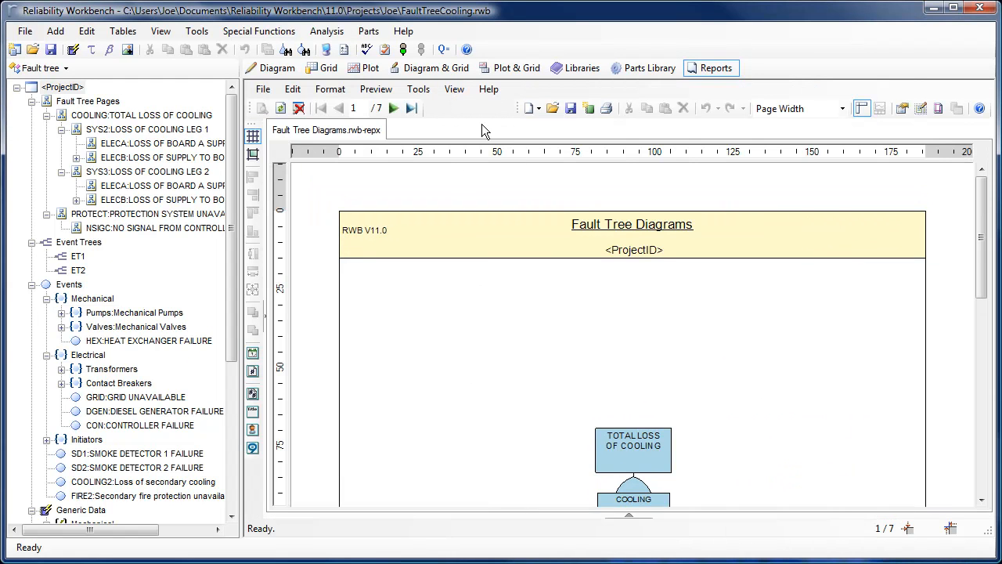
click(616, 226)
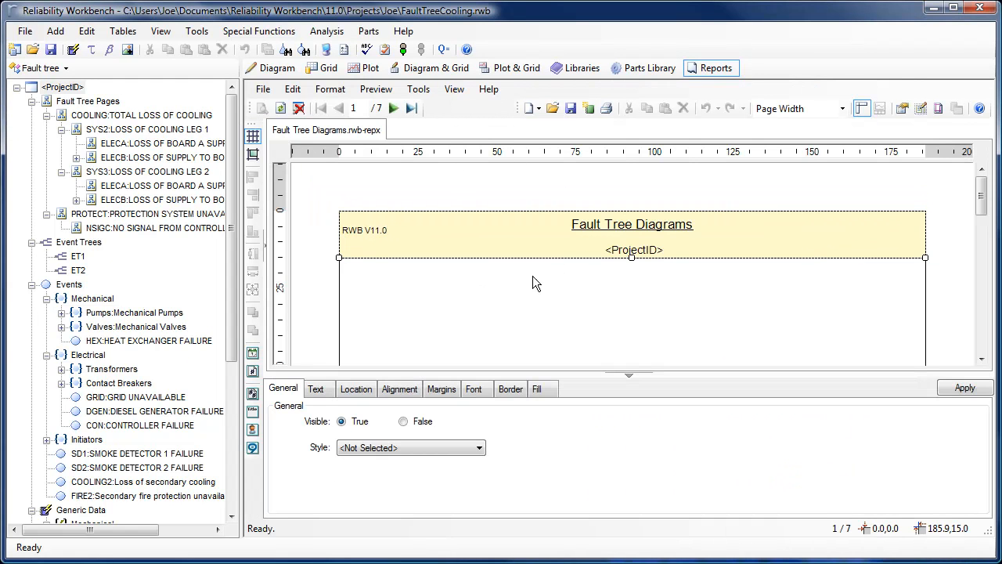
click(315, 388)
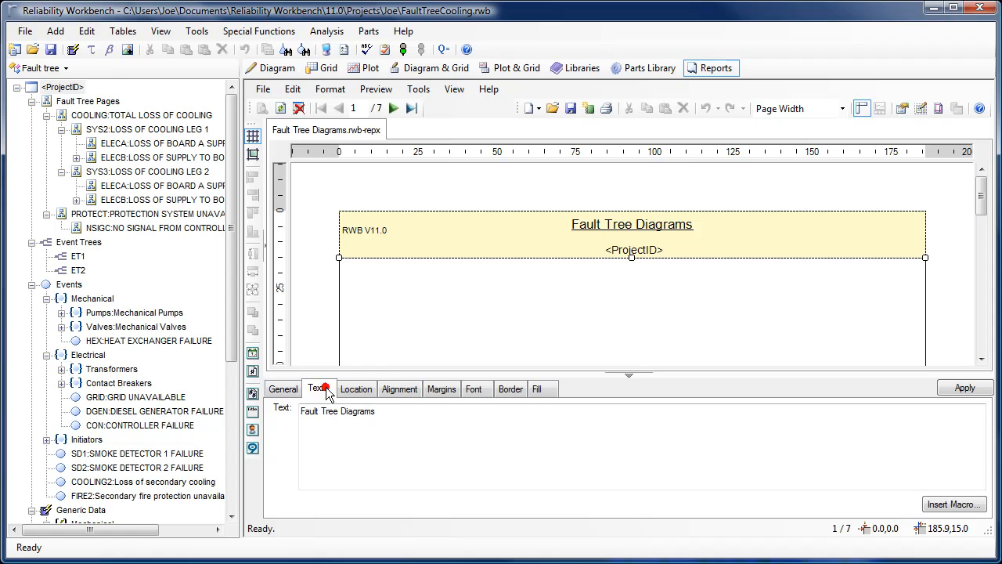
click(487, 390)
click(371, 446)
click(364, 471)
click(963, 389)
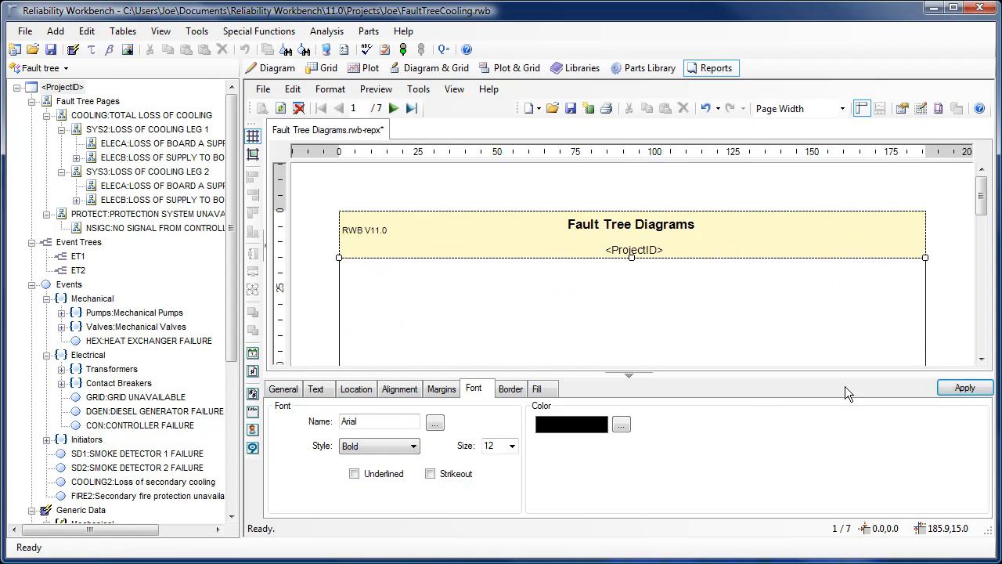
Choose the CutSetDescr, Frequency, Number and Unavailability columns for the GateCutSets text report query and preview the report
click(629, 376)
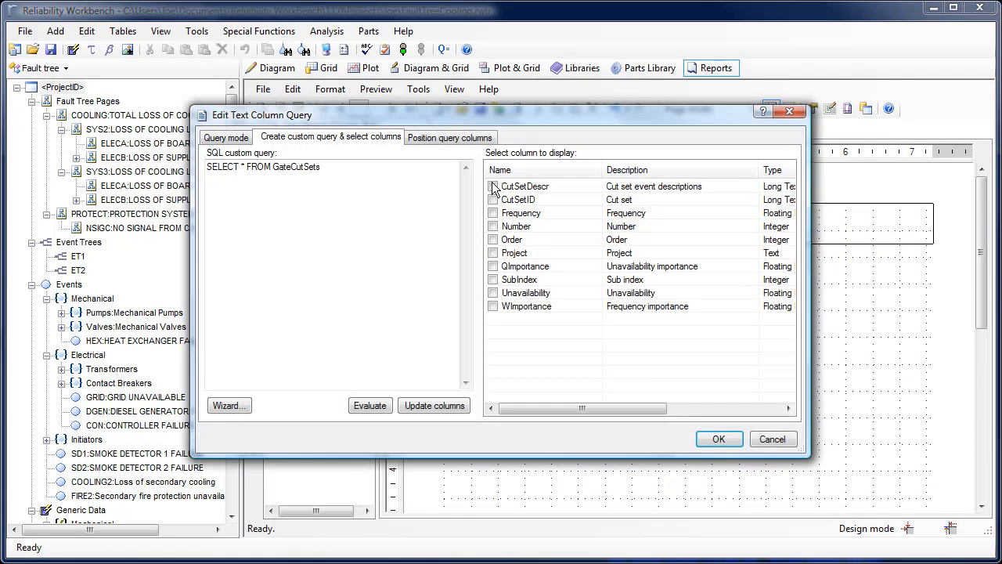
click(492, 213)
click(493, 226)
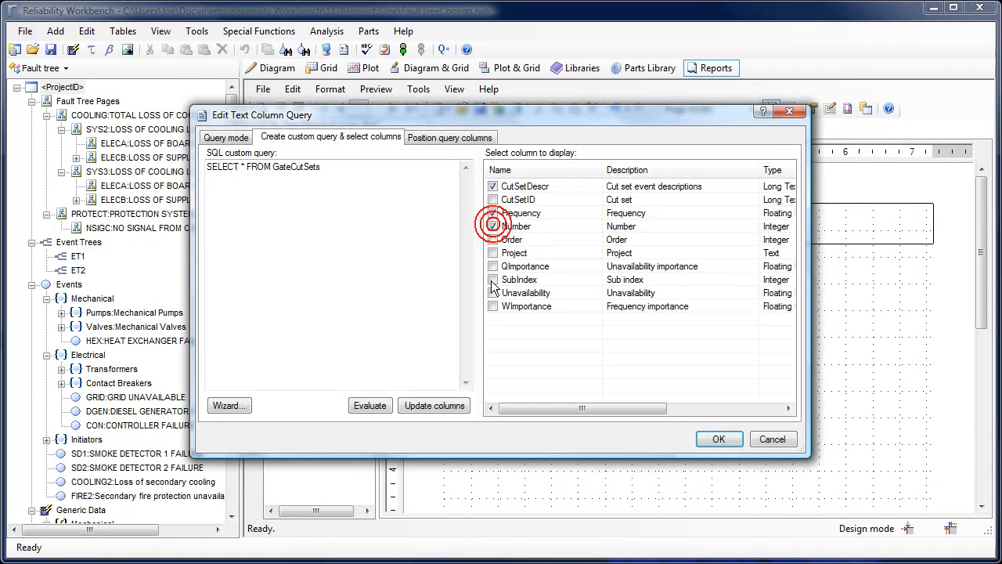
click(719, 439)
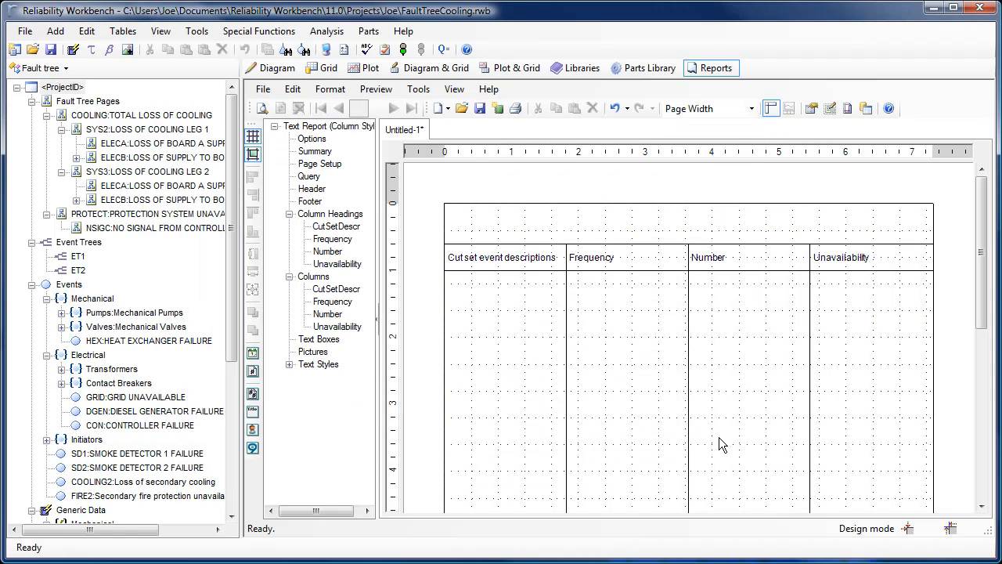
click(261, 109)
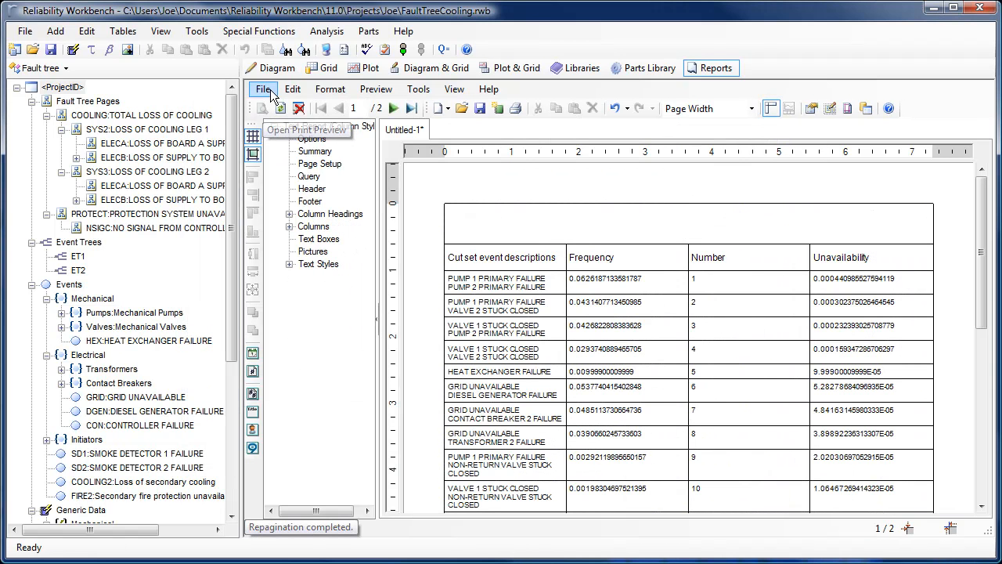
Save the report as Custom report
click(262, 89)
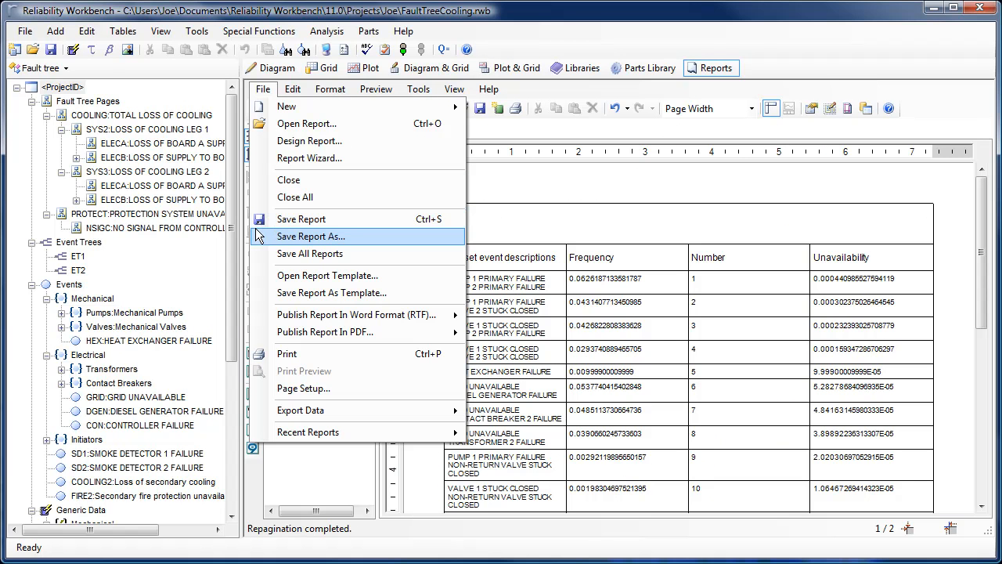
click(310, 236)
text(Custom report)
key(Return)
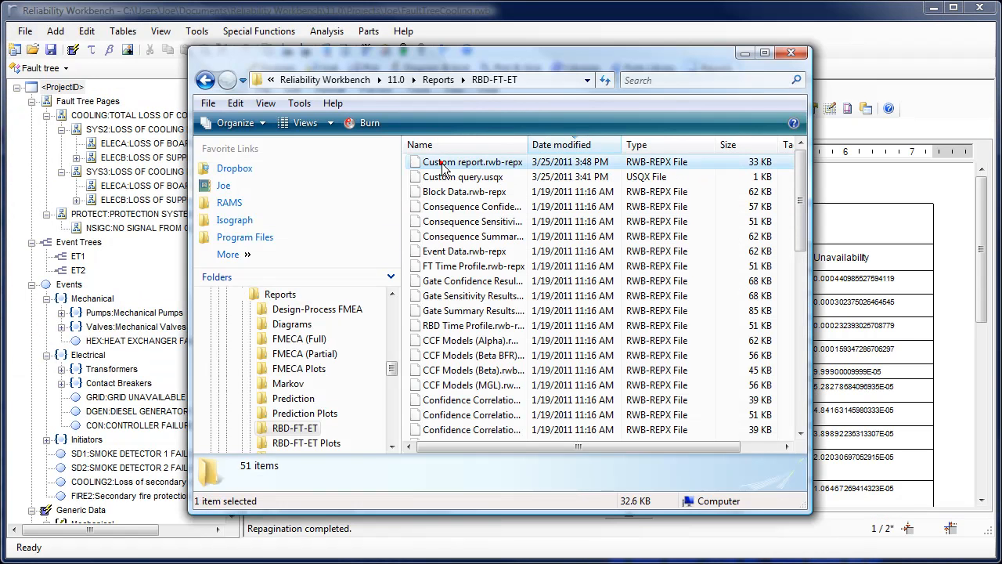
Copy the Custom report.rwb-repx file in Windows Explorer and attach it to an Outlook email message
click(439, 164)
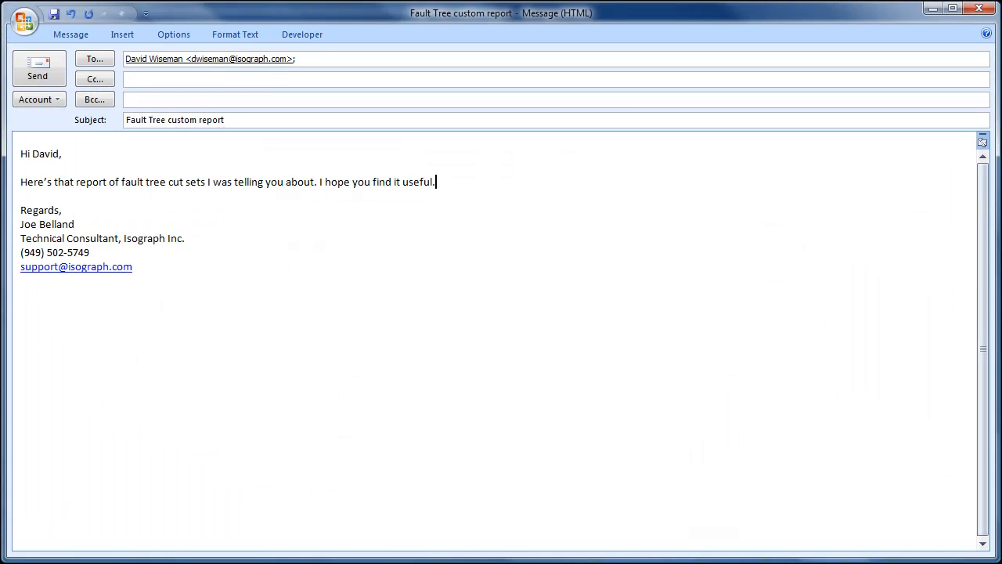
key(ctrl+v)
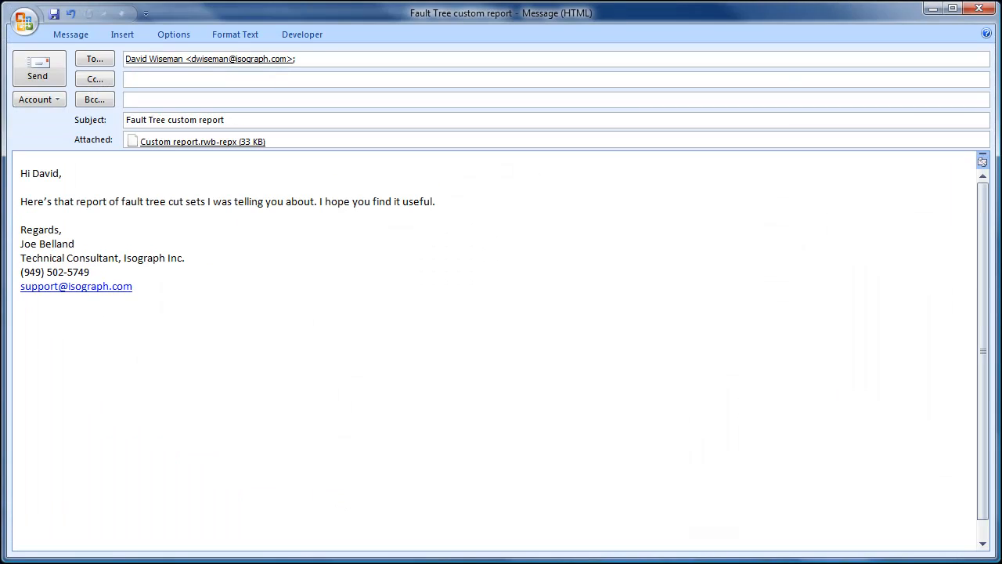